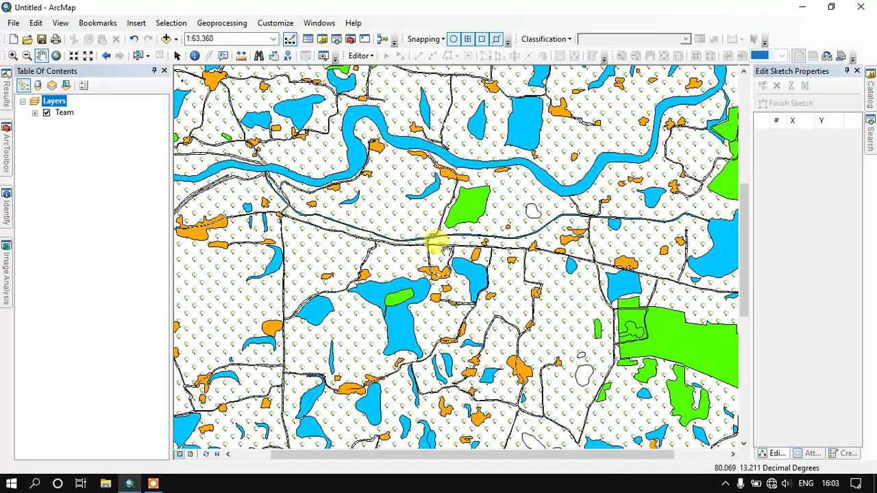
# Examine the 1:25,000 value in the map scale box while zooming and panning the map.
pyautogui.click(226, 38)
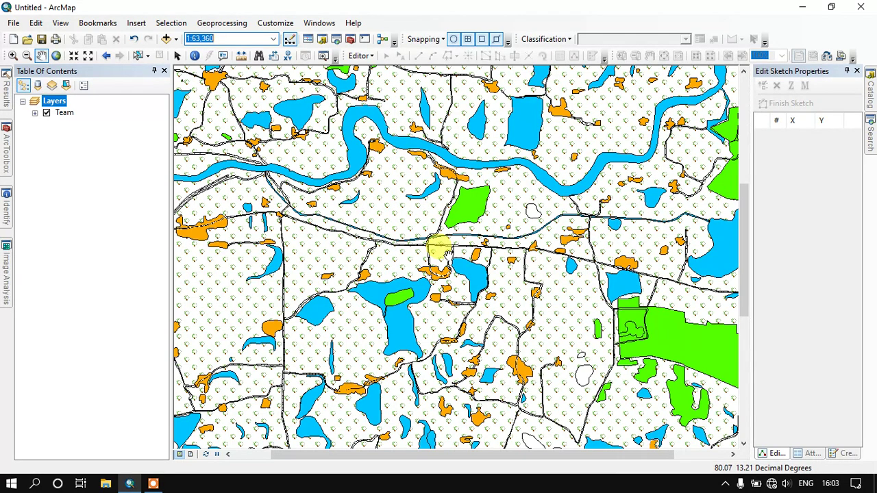
pyautogui.scroll(-5, 444, 253)
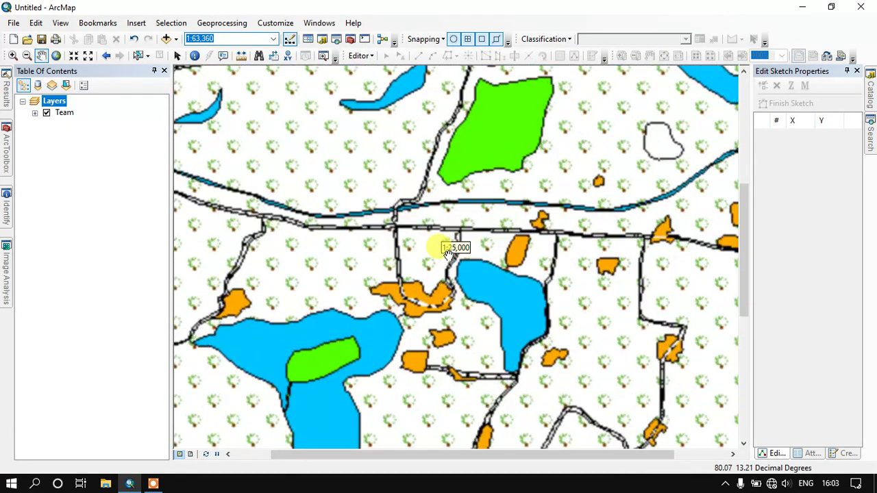
pyautogui.moveTo(421, 263); pyautogui.dragTo(447, 228)
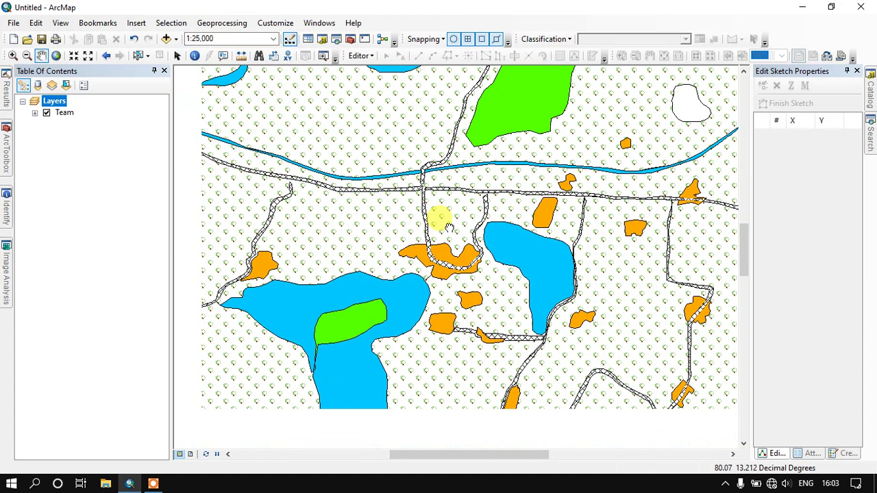
pyautogui.click(218, 39)
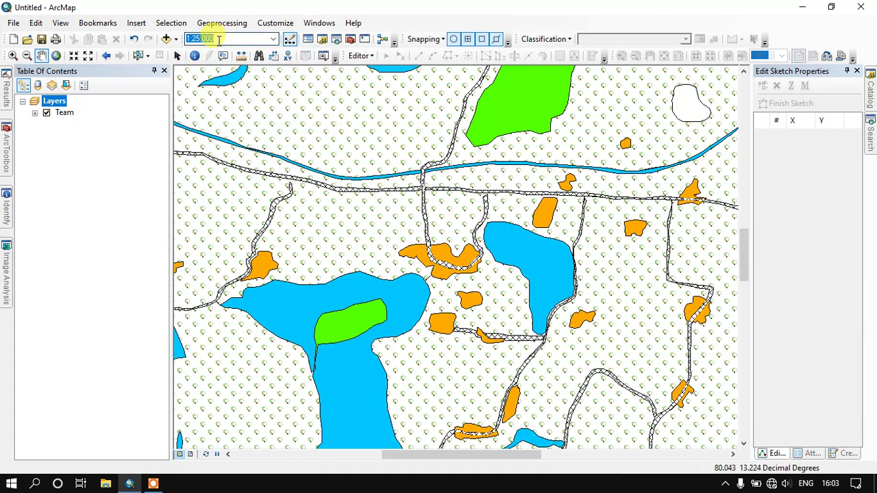
pyautogui.click(216, 39)
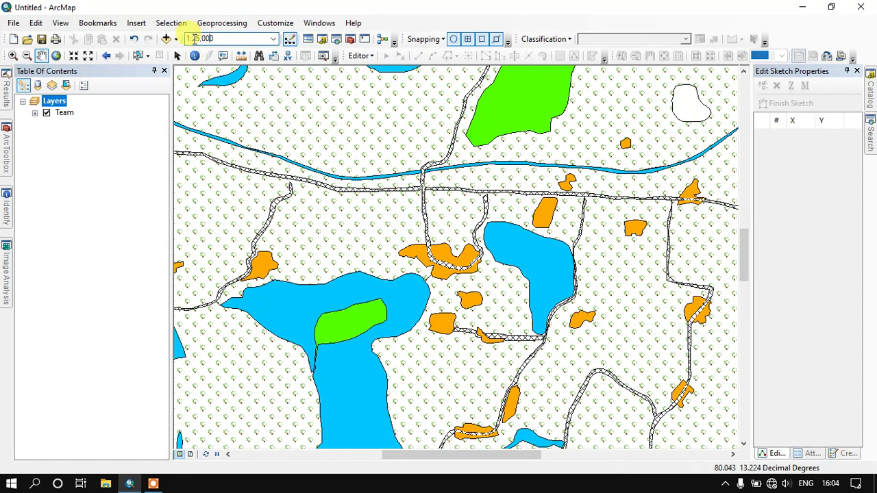
pyautogui.moveTo(193, 38); pyautogui.dragTo(212, 38)
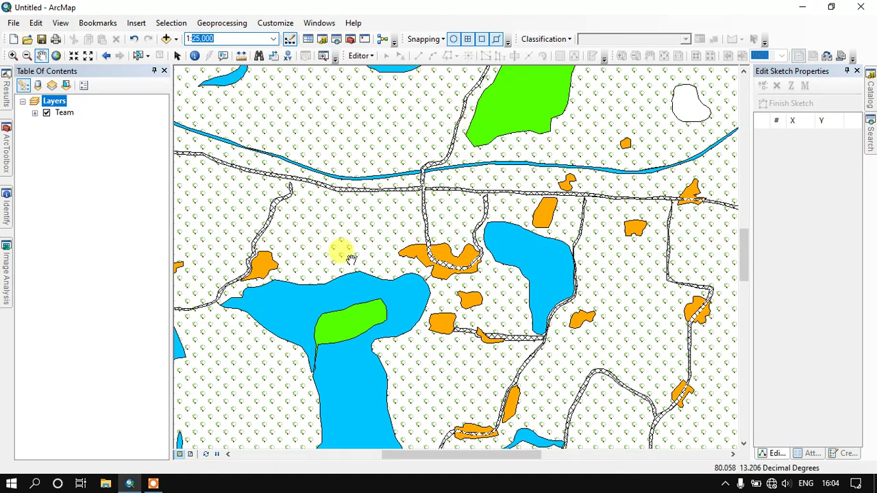
# Pan and zoom the map, checking the 1:12,500 value shown in the scale box.
pyautogui.scroll(3, 349, 257)
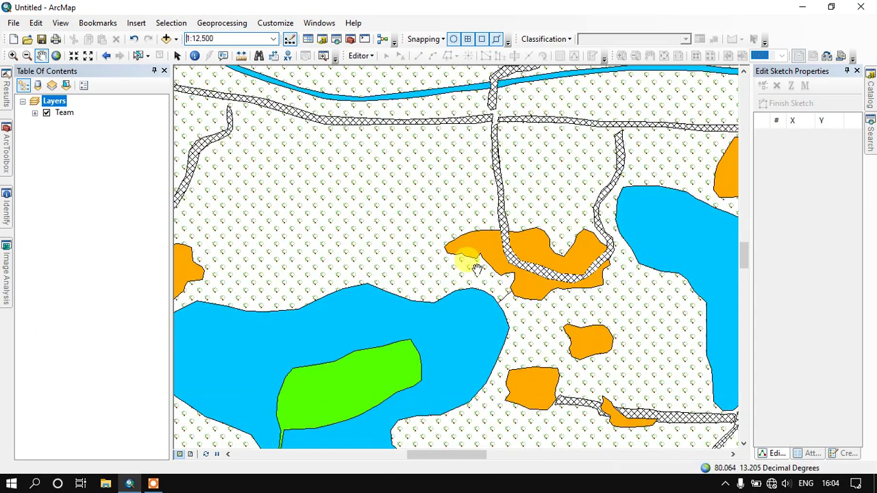
pyautogui.moveTo(476, 264); pyautogui.dragTo(444, 199)
pyautogui.click(412, 169)
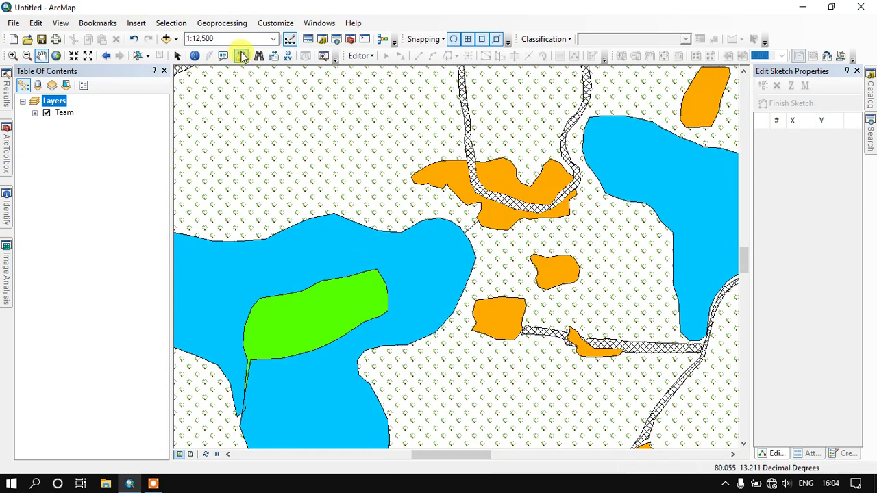
pyautogui.click(209, 38)
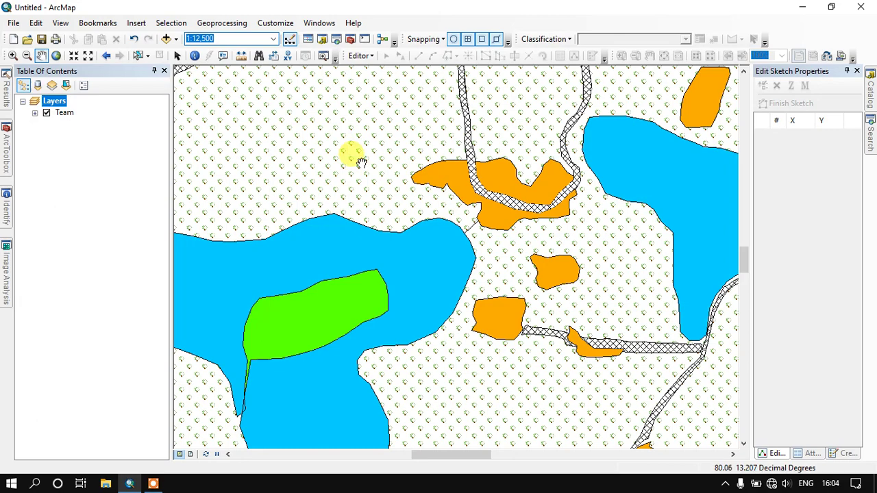
pyautogui.scroll(1, 370, 165)
pyautogui.scroll(2, 370, 165)
pyautogui.scroll(-8, 384, 188)
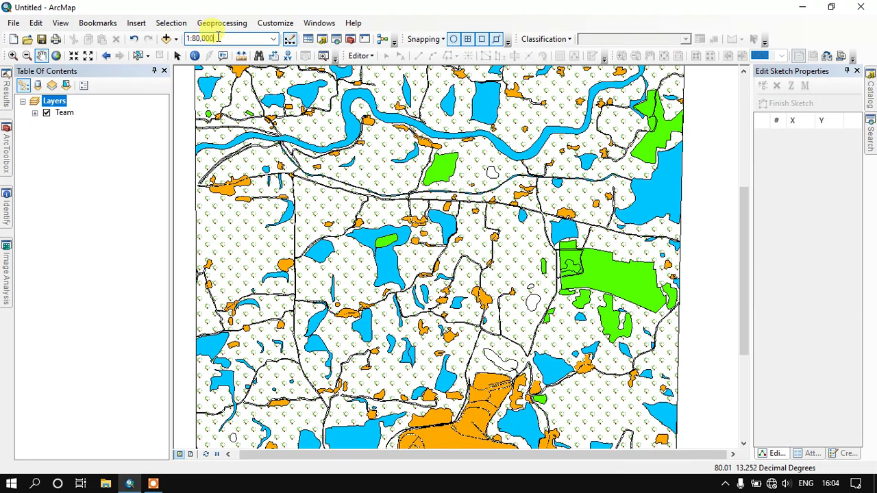
pyautogui.scroll(-3, 452, 206)
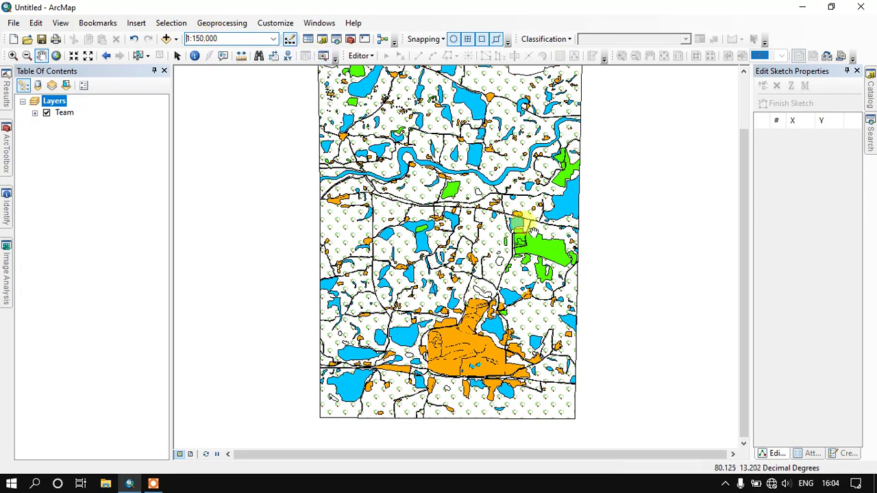
pyautogui.scroll(1, 498, 254)
pyautogui.scroll(3, 498, 253)
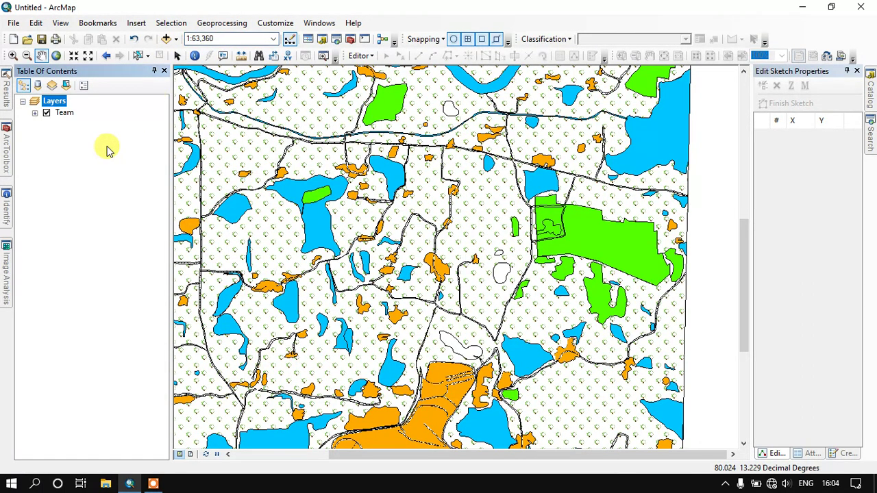
# Set the Layers data frame extent to Fixed Scale at 1:24,000 and apply it.
pyautogui.click(60, 105)
pyautogui.rightClick(62, 104)
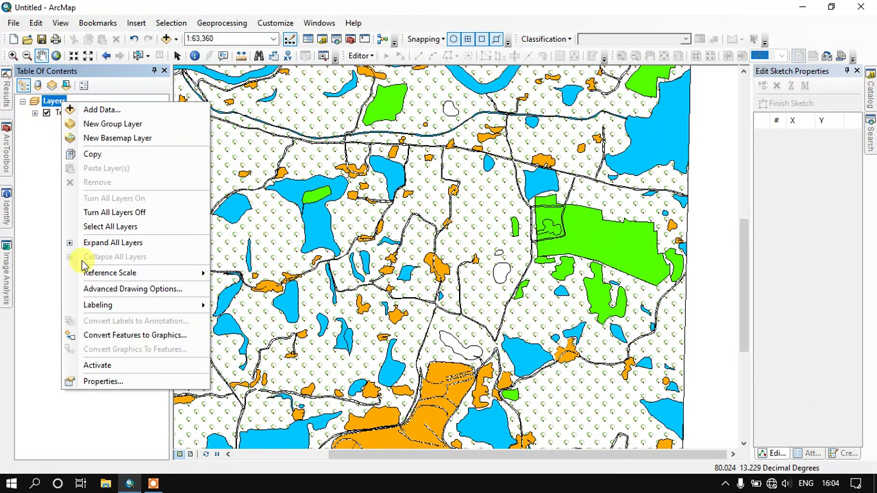
pyautogui.click(103, 382)
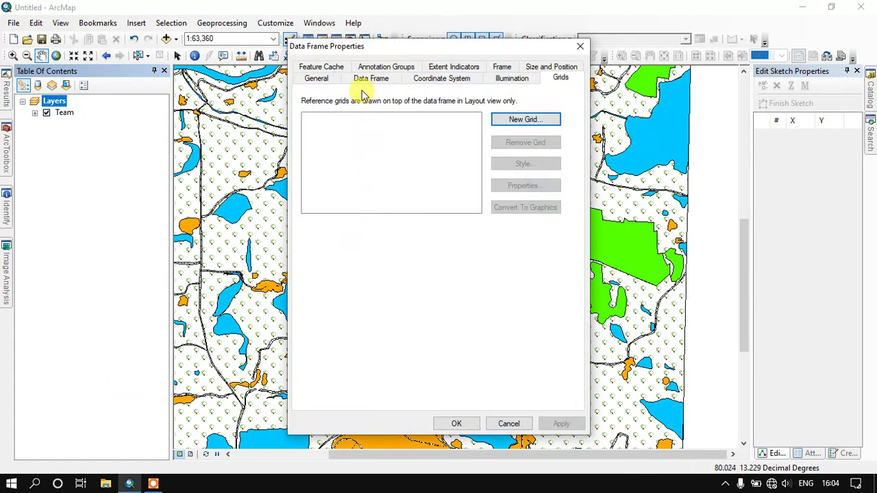
pyautogui.click(548, 81)
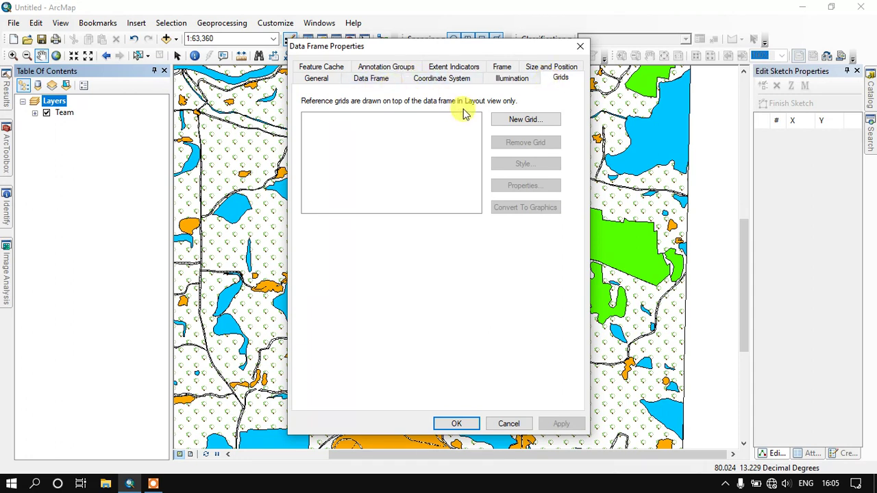
pyautogui.click(379, 78)
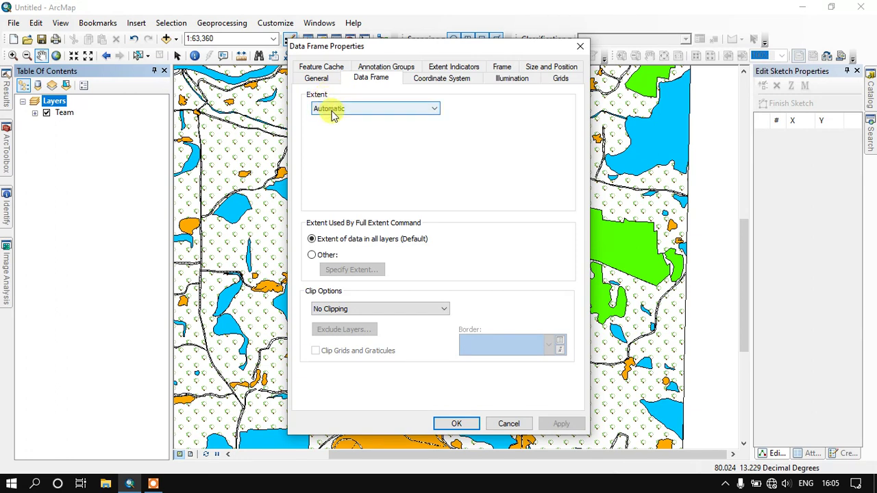
pyautogui.click(333, 113)
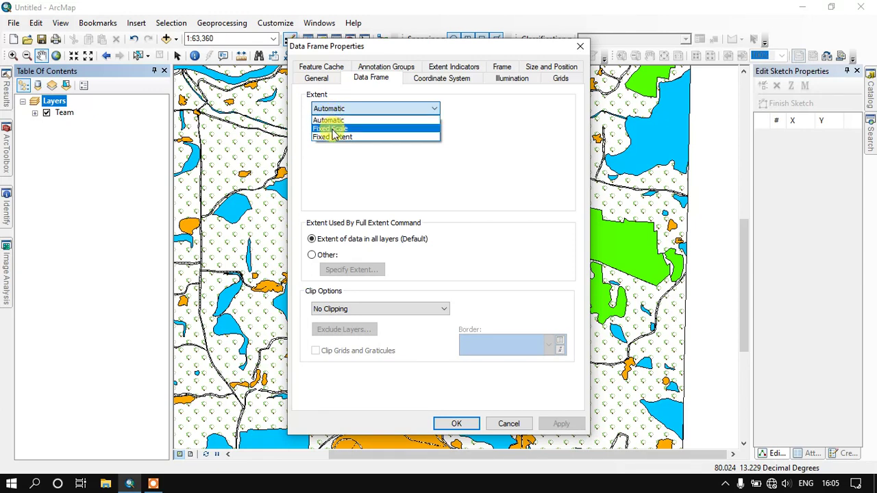
pyautogui.click(333, 129)
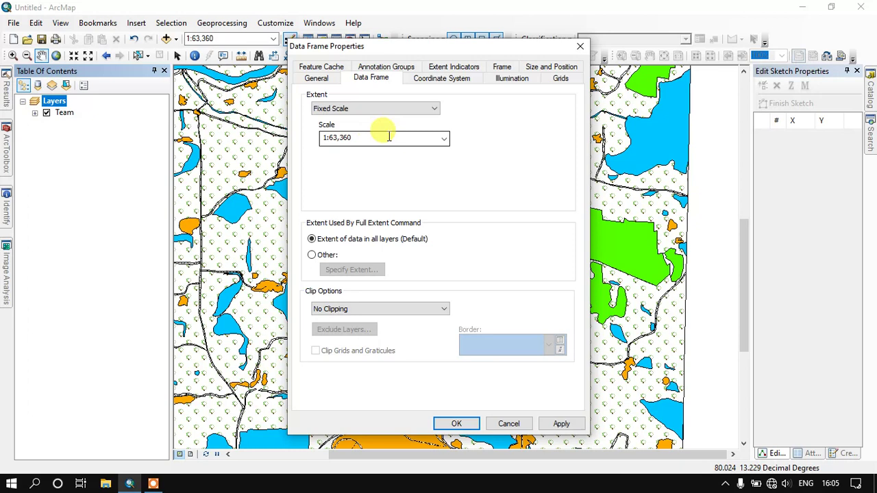
pyautogui.click(443, 137)
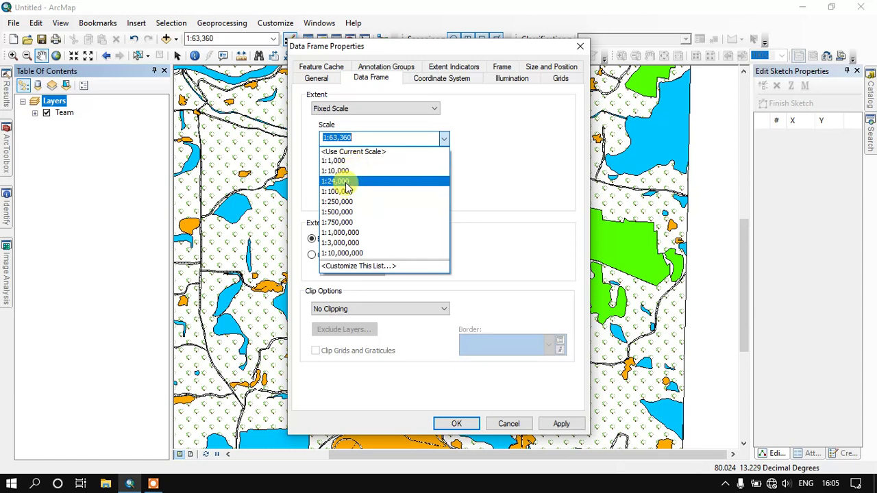
pyautogui.click(347, 183)
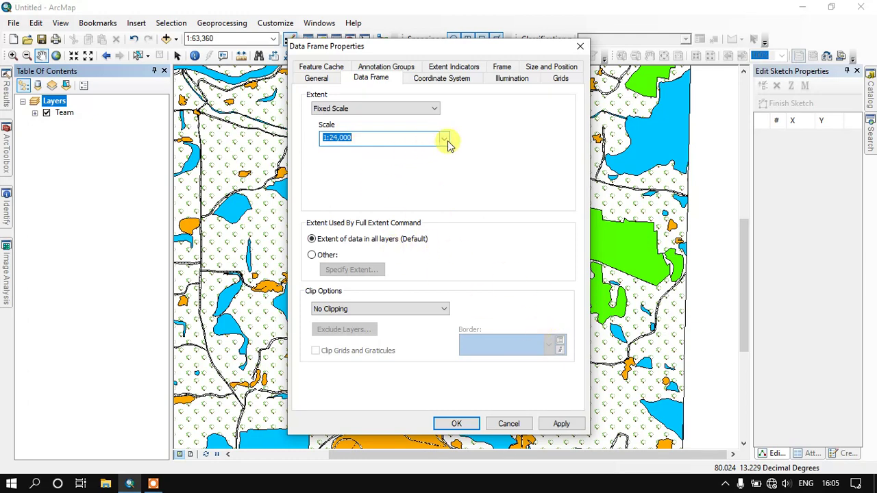
pyautogui.click(560, 425)
# Close Data Frame Properties and pan across lakes, roads and vegetation, confirming the scale stays 1:24,000.
pyautogui.click(457, 423)
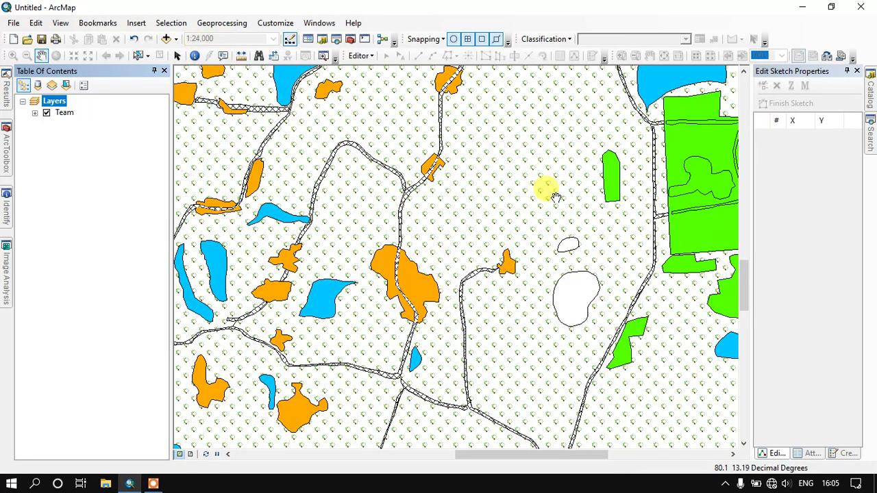
pyautogui.moveTo(555, 197); pyautogui.dragTo(582, 171)
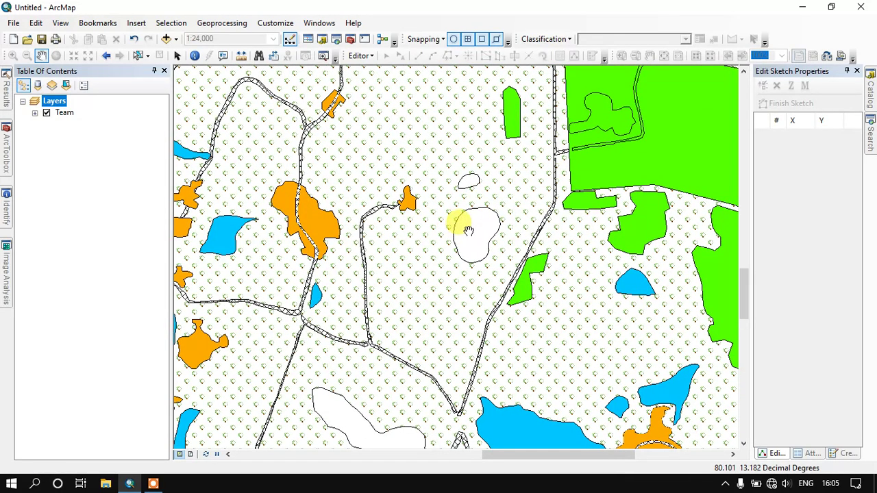
pyautogui.moveTo(294, 143); pyautogui.dragTo(509, 196)
pyautogui.moveTo(434, 134); pyautogui.dragTo(435, 252)
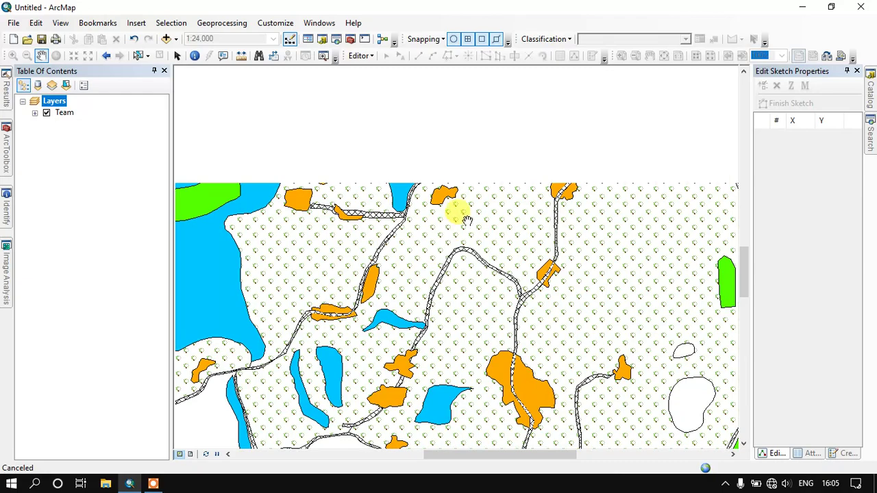
pyautogui.moveTo(445, 205); pyautogui.dragTo(378, 158)
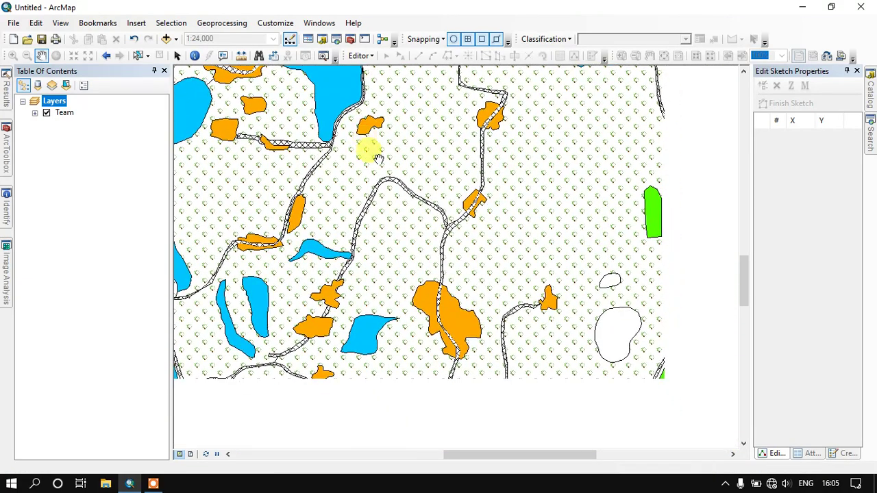
pyautogui.moveTo(468, 291); pyautogui.dragTo(548, 211)
pyautogui.moveTo(395, 245); pyautogui.dragTo(486, 254)
pyautogui.moveTo(417, 283); pyautogui.dragTo(436, 184)
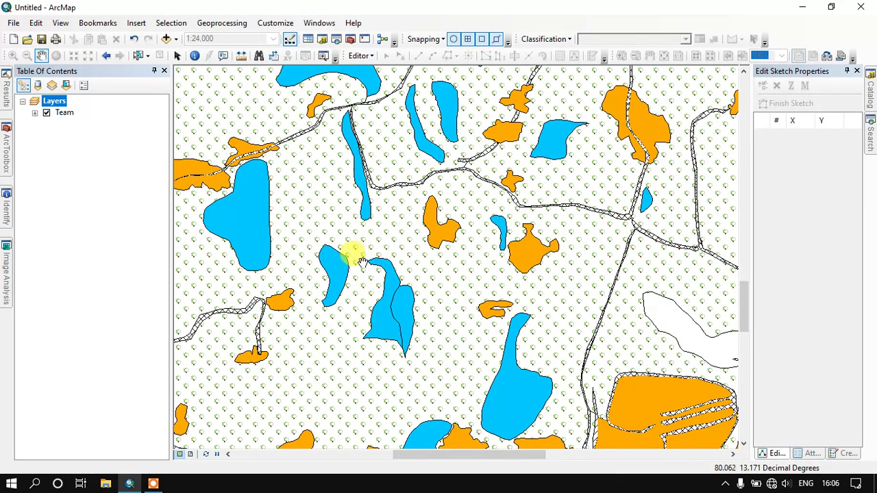
pyautogui.moveTo(352, 250); pyautogui.dragTo(487, 206)
pyautogui.moveTo(579, 212); pyautogui.dragTo(458, 241)
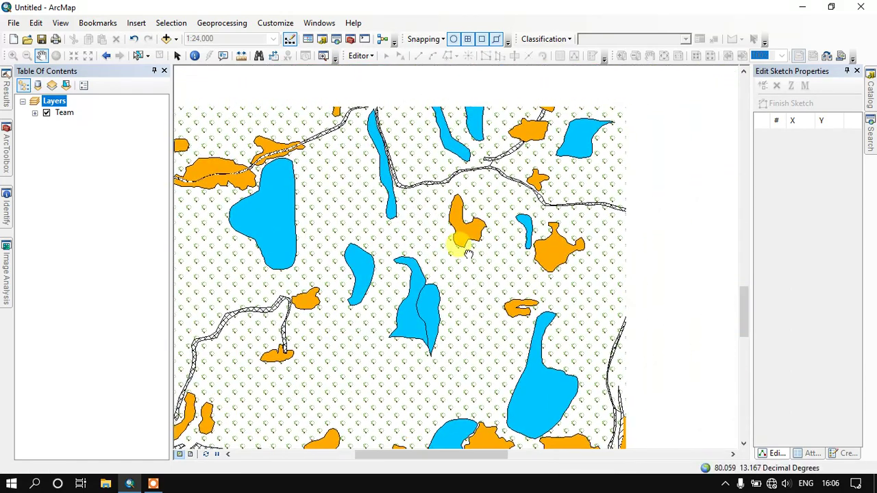
pyautogui.moveTo(533, 172); pyautogui.dragTo(458, 267)
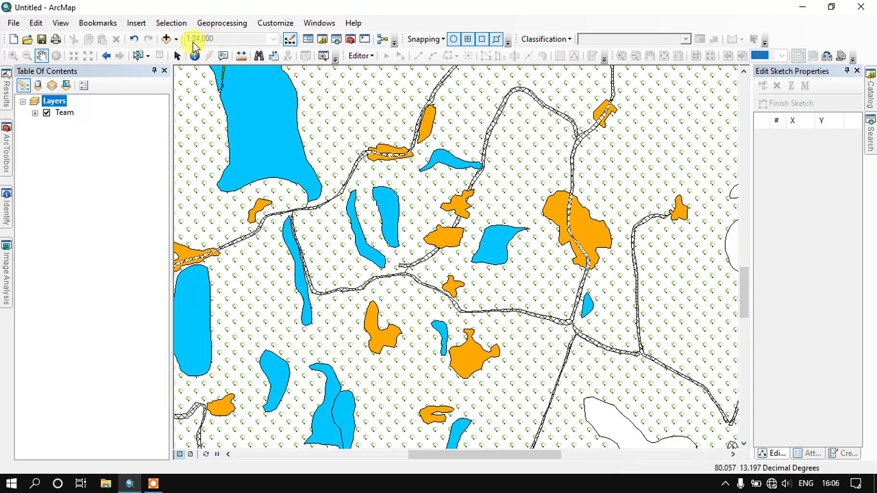
# In the Layers data frame properties, customize the scale list to include 1:49,000.
pyautogui.rightClick(61, 104)
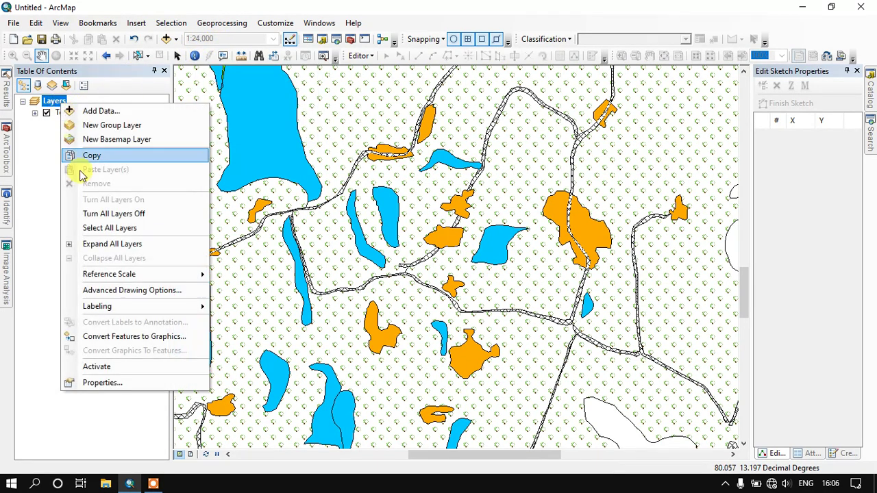
pyautogui.click(116, 382)
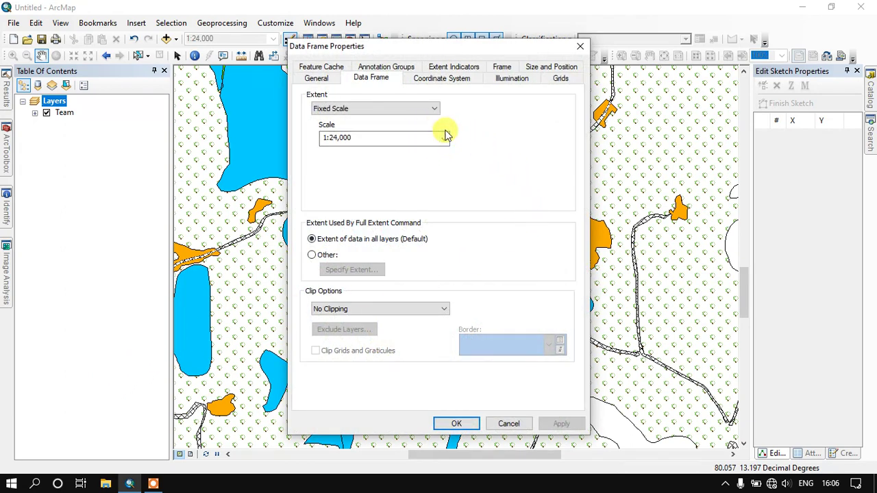
pyautogui.click(445, 137)
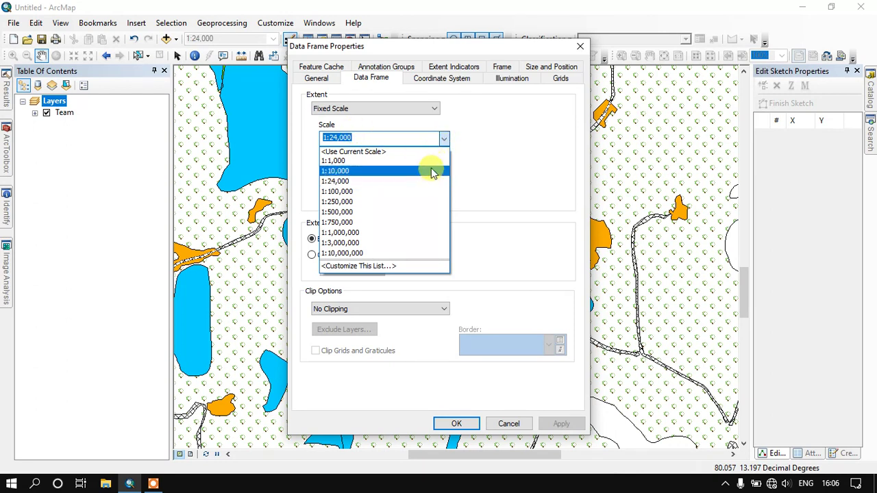
pyautogui.click(368, 268)
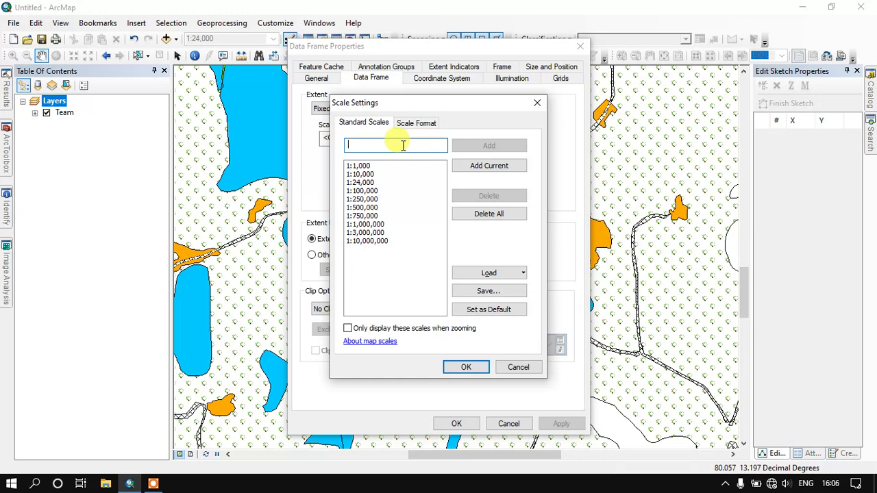
pyautogui.write('49,000')
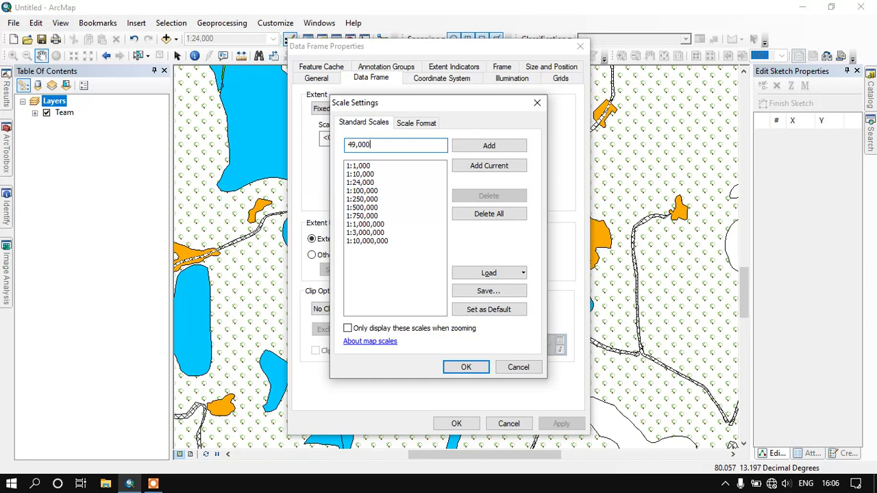
pyautogui.click(500, 148)
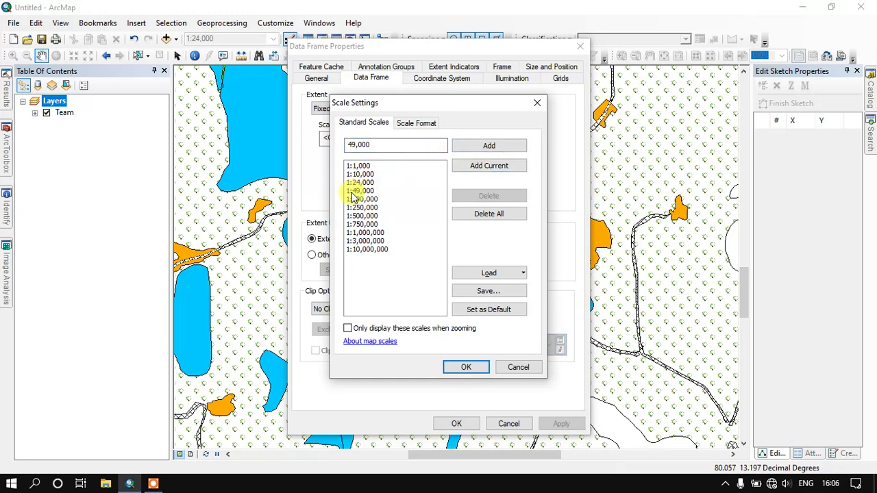
pyautogui.click(474, 368)
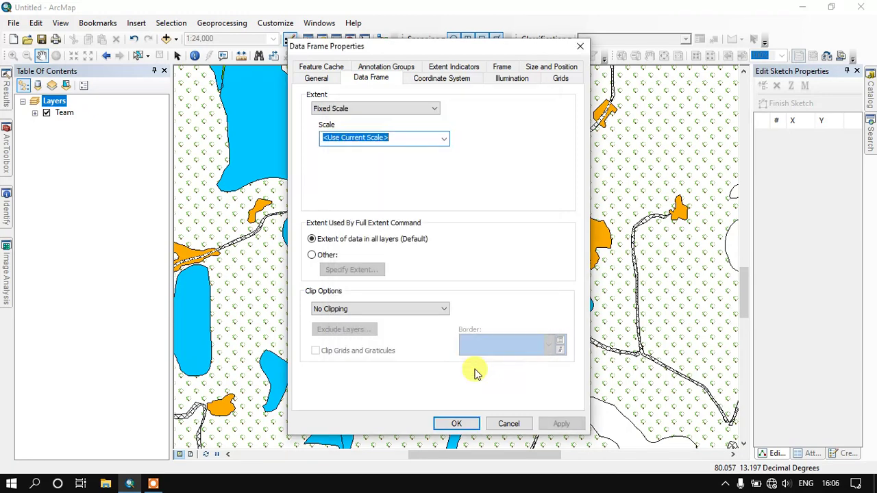
# Choose 1:49,000 as the fixed scale, apply it, and close Data Frame Properties.
pyautogui.click(445, 141)
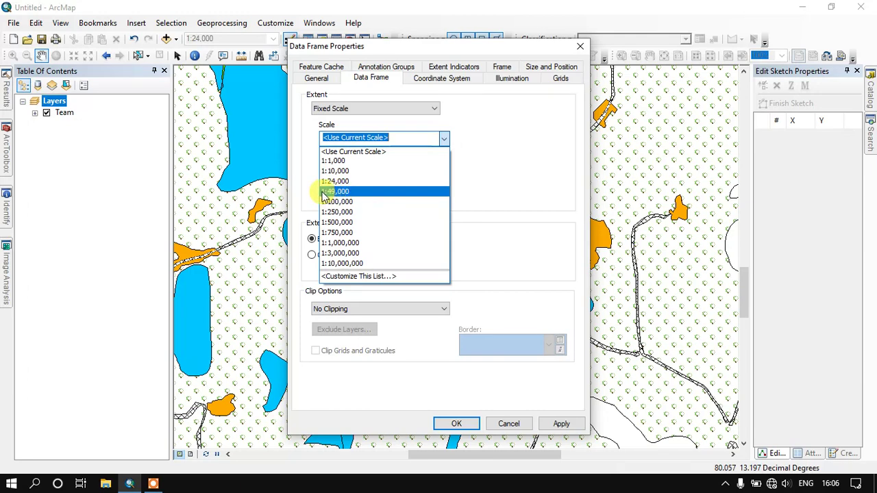
pyautogui.click(335, 191)
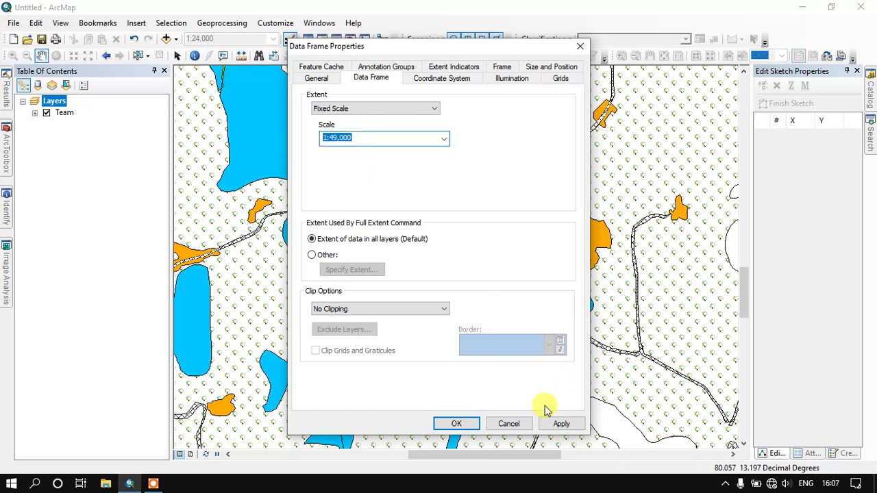
pyautogui.click(561, 423)
pyautogui.click(458, 423)
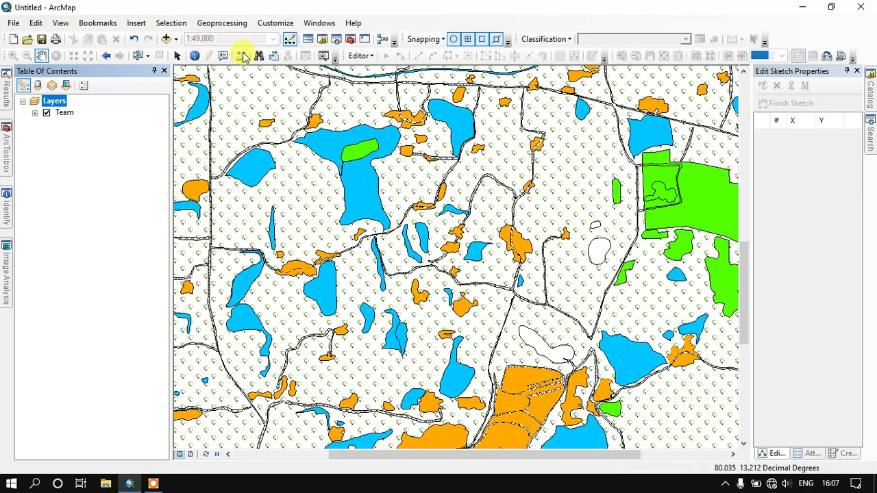
# Pan the map to bring the river into view, checking the scale holds at 1:49,000.
pyautogui.moveTo(564, 187); pyautogui.dragTo(497, 332)
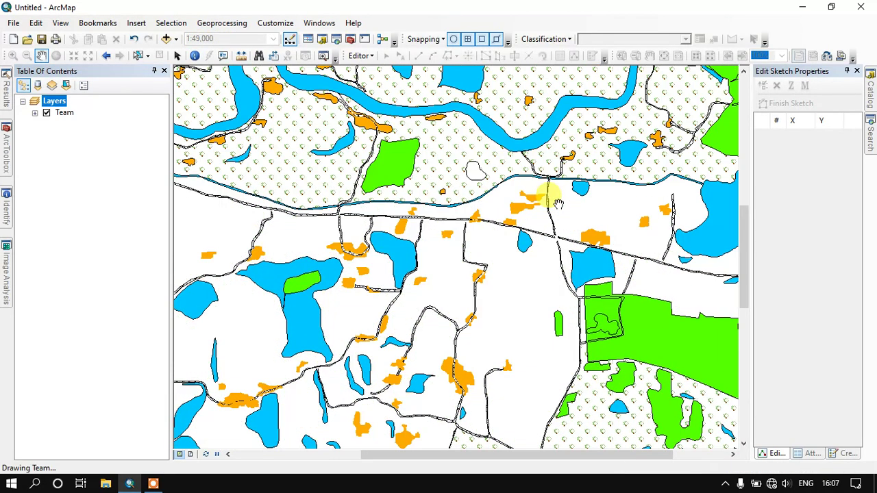
pyautogui.moveTo(521, 244)
pyautogui.mouseDown()
pyautogui.moveTo(480, 333)
pyautogui.moveTo(564, 220)
pyautogui.moveTo(482, 249)
pyautogui.moveTo(516, 239)
pyautogui.moveTo(518, 250)
pyautogui.moveTo(457, 248)
pyautogui.moveTo(607, 250)
pyautogui.mouseUp()
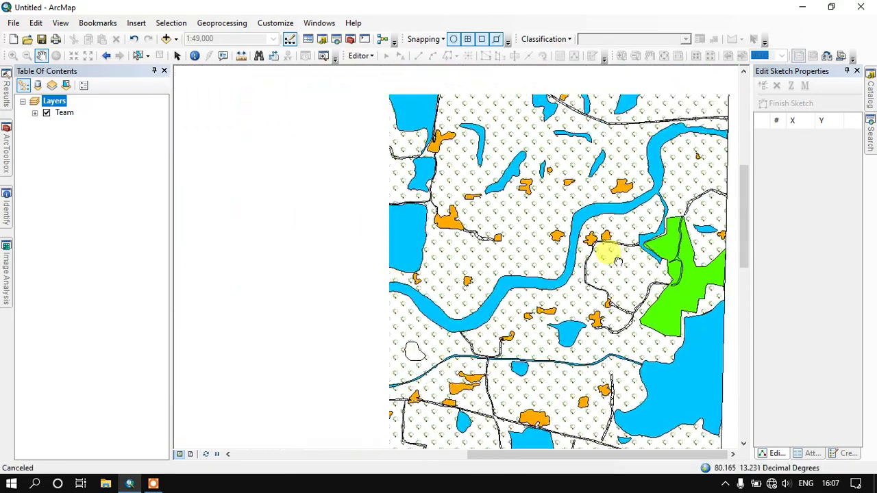
pyautogui.moveTo(440, 273); pyautogui.dragTo(532, 274)
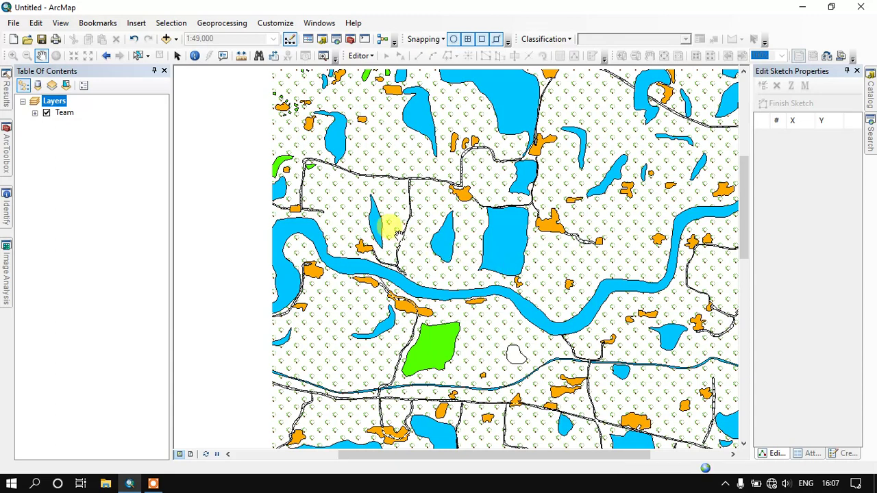